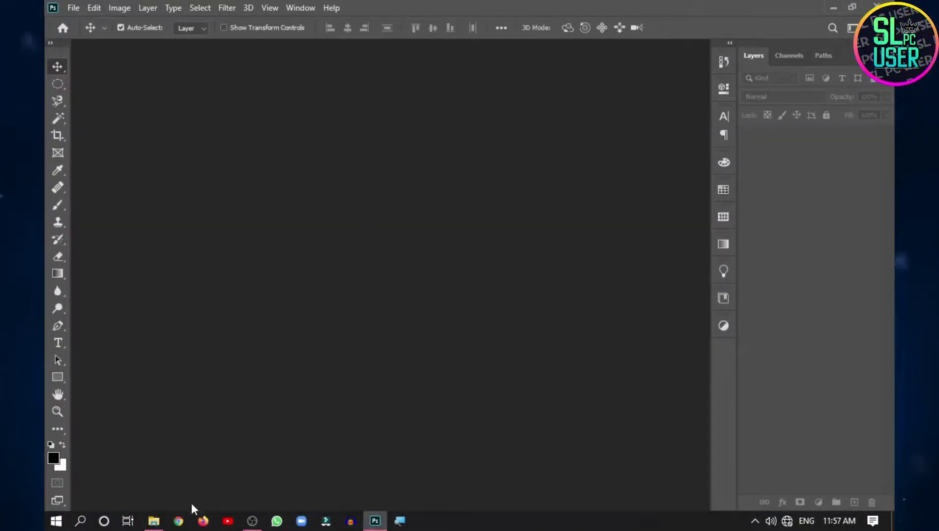
- Open Boy Image.jpg from the Photoshop Dual Light Effect folder in Photoshop
left_click(155, 522)
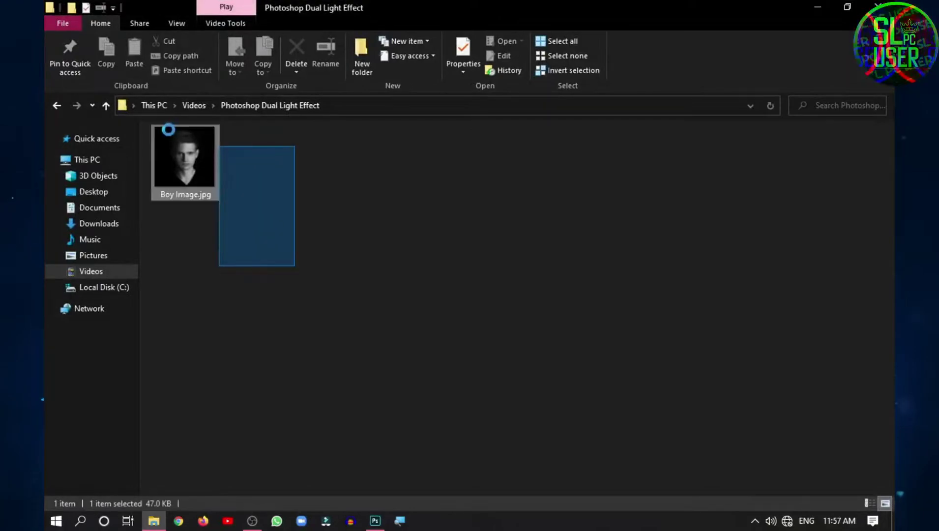
left_click_drag(246, 184, 162, 127)
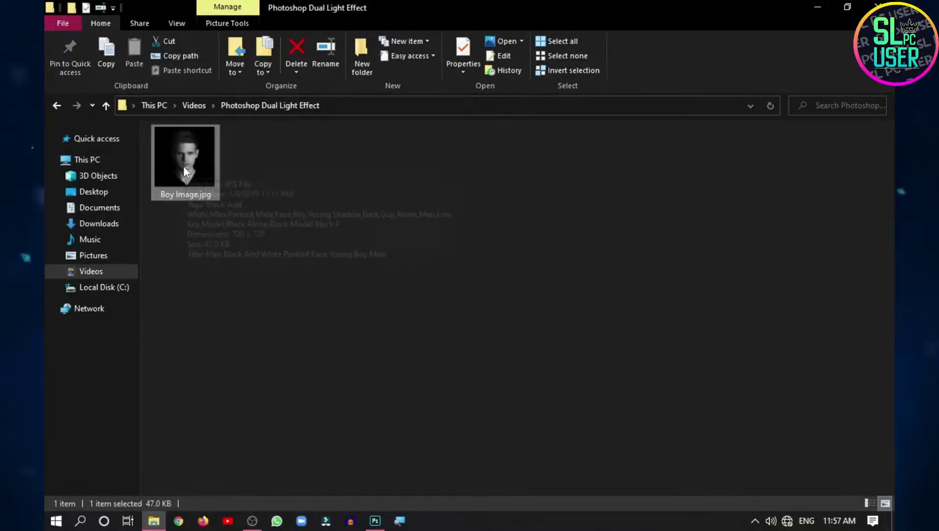
mouse_move(184, 171)
left_mouse_down()
mouse_move(375, 521)
mouse_move(339, 336)
left_mouse_up()
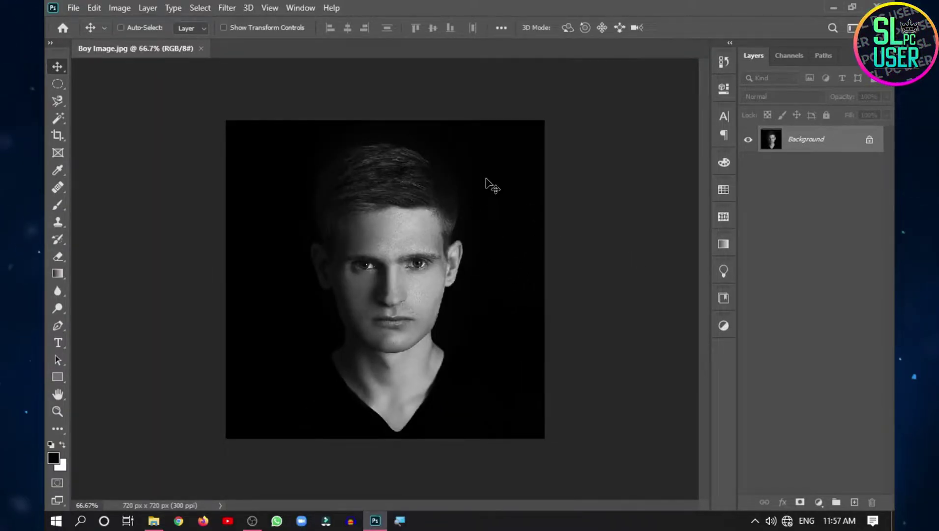
- Add a Gradient Fill layer above the Background layer of the portrait
key("ctrl+plus")
key("ctrl+minus")
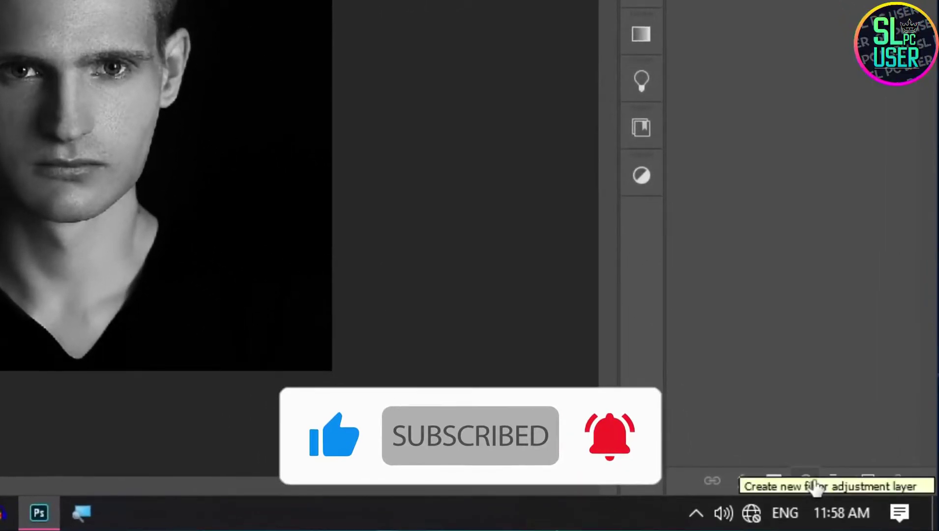
left_click(810, 482)
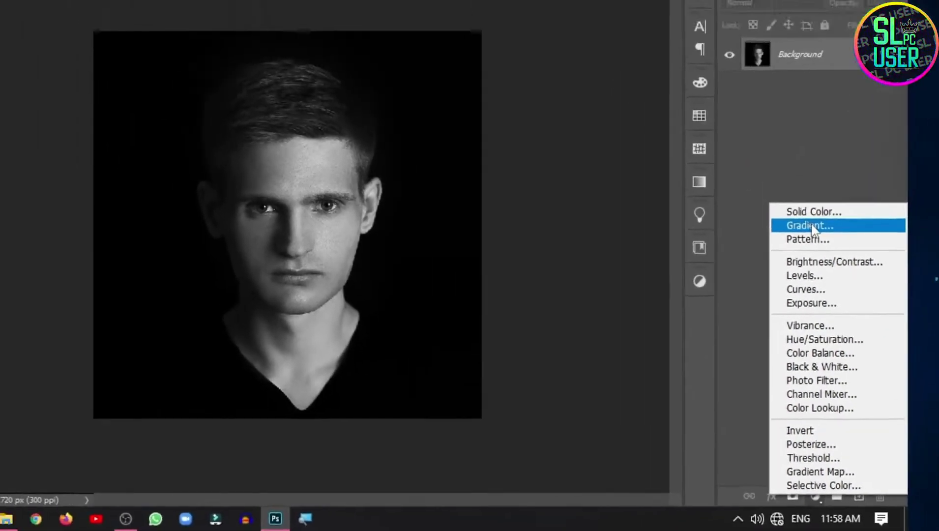
left_click(806, 96)
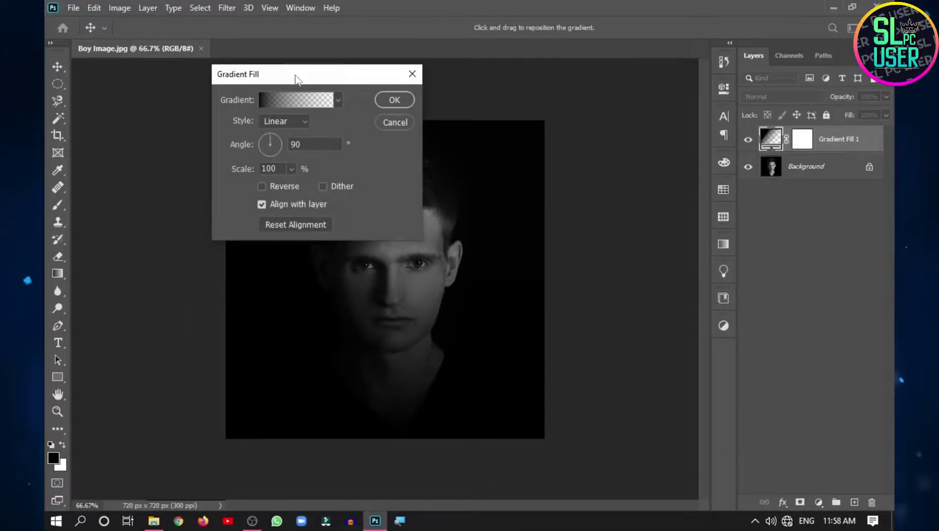
- Set the gradient fill angle to -176.85° and open the Gradient Editor
mouse_move(296, 77)
left_mouse_down()
mouse_move(298, 190)
mouse_move(161, 219)
mouse_move(209, 202)
mouse_move(185, 114)
left_mouse_up()
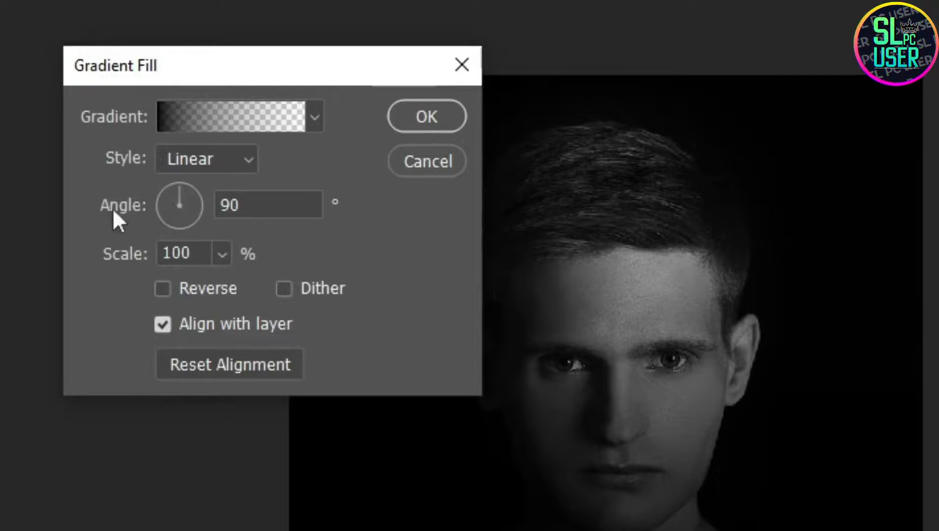
mouse_move(176, 188)
left_mouse_down()
mouse_move(153, 198)
mouse_move(157, 212)
left_mouse_up()
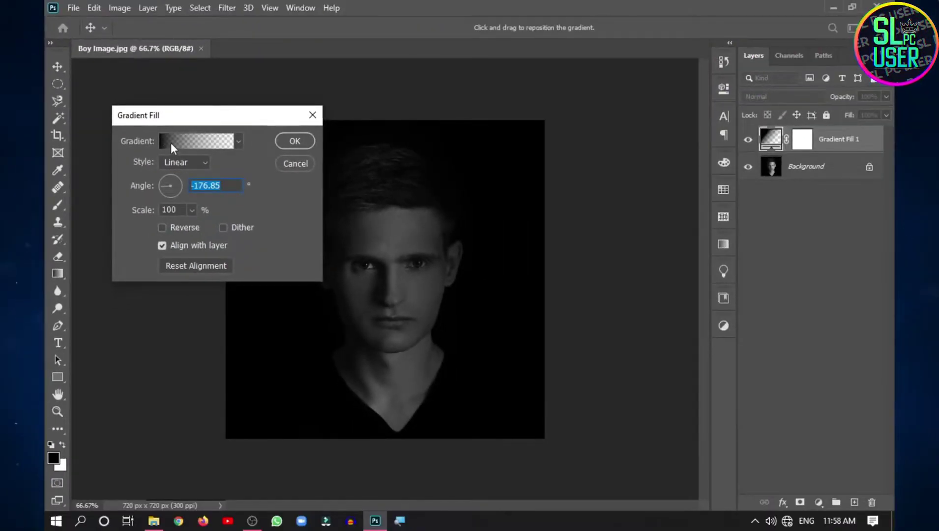
left_click(171, 143)
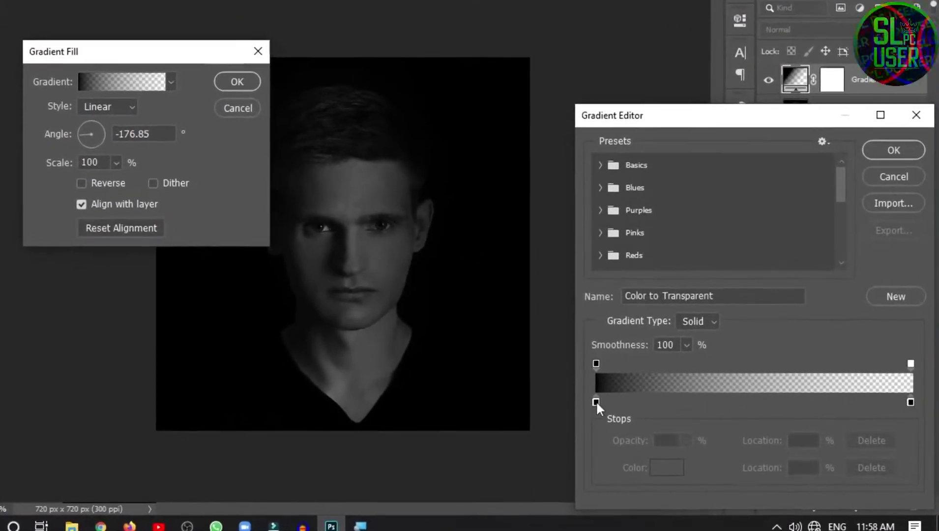
- Set the gradient's left colour stop to pure red ff0000
left_click(601, 416)
double_click(597, 401)
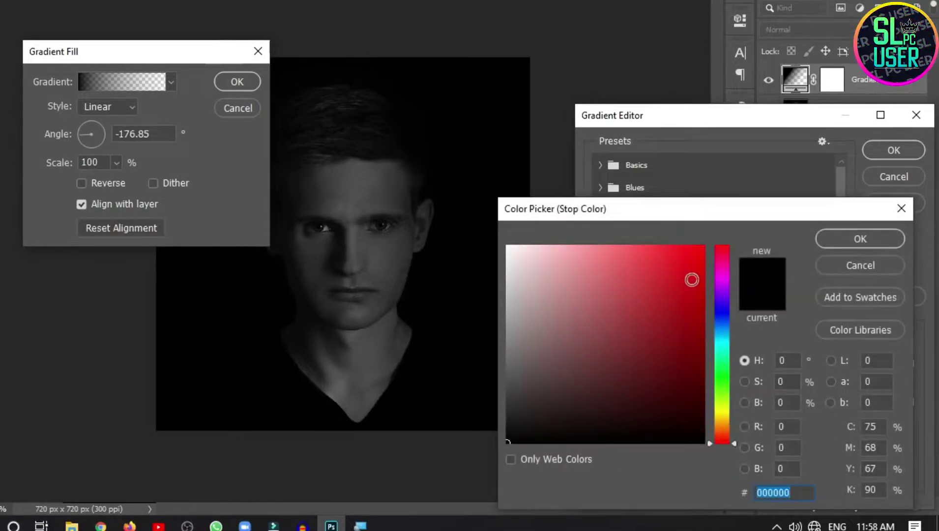
left_click_drag(692, 275, 754, 202)
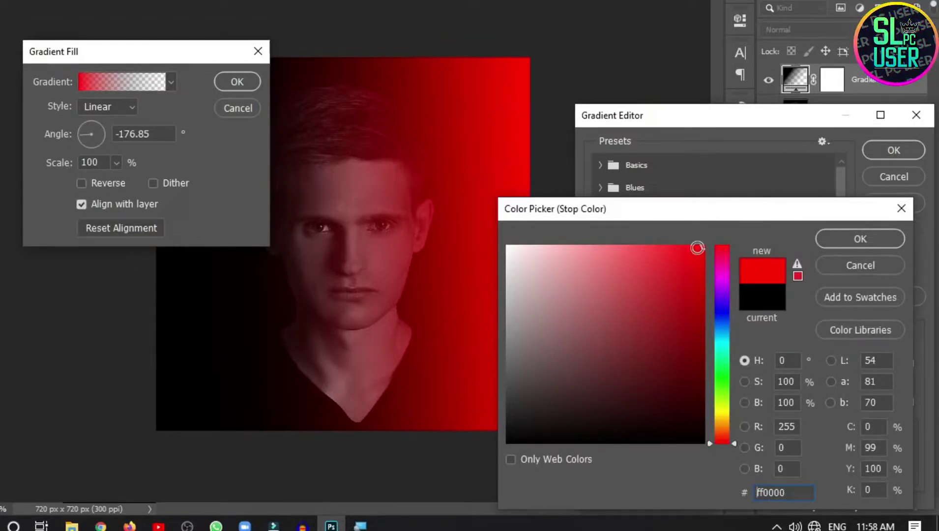
left_click(859, 240)
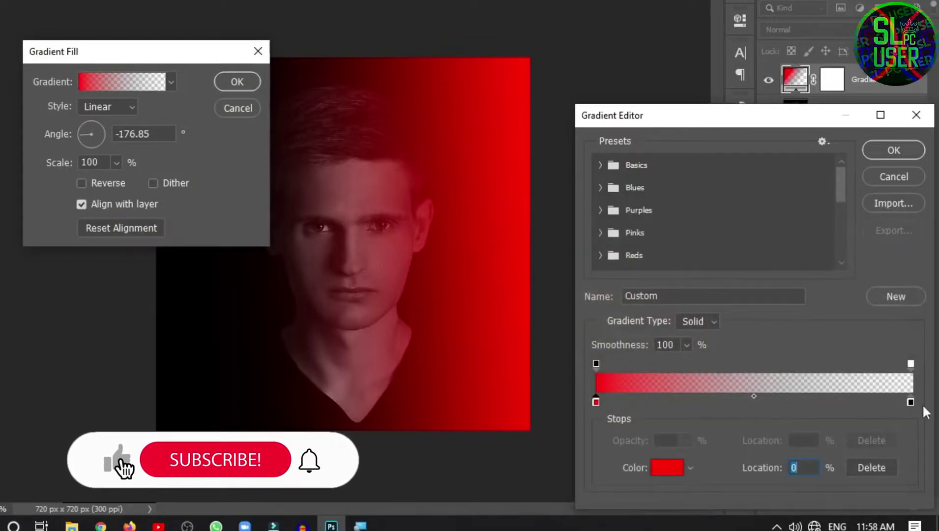
- Delete the right black stop and accept the red-to-transparent gradient
left_click(910, 403)
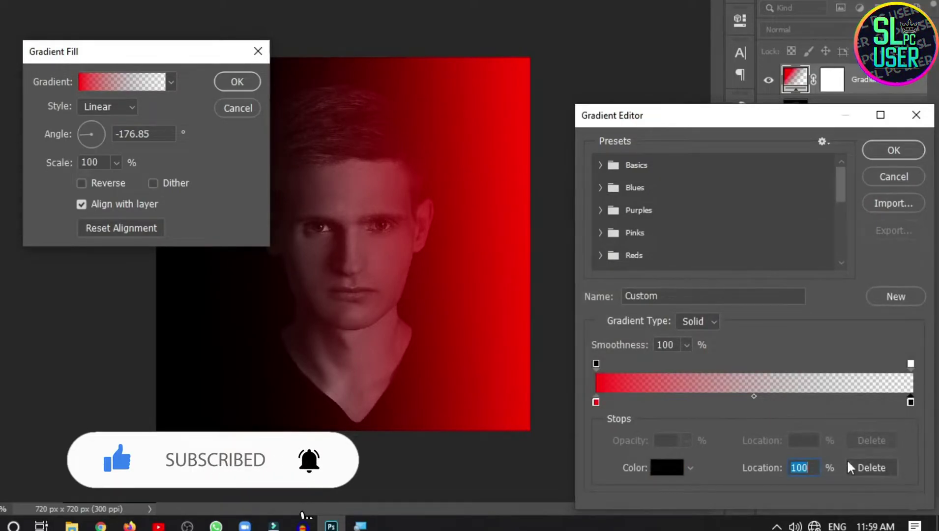
left_click(873, 468)
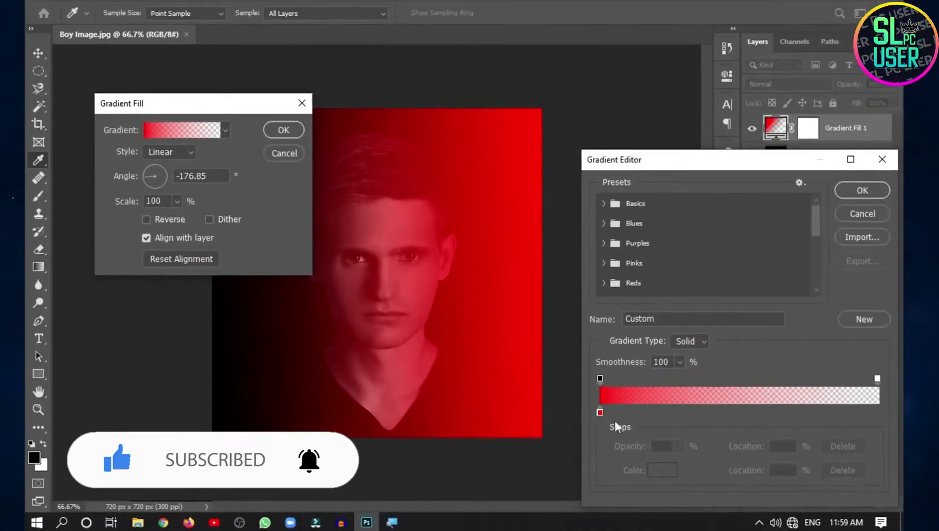
left_click(600, 413)
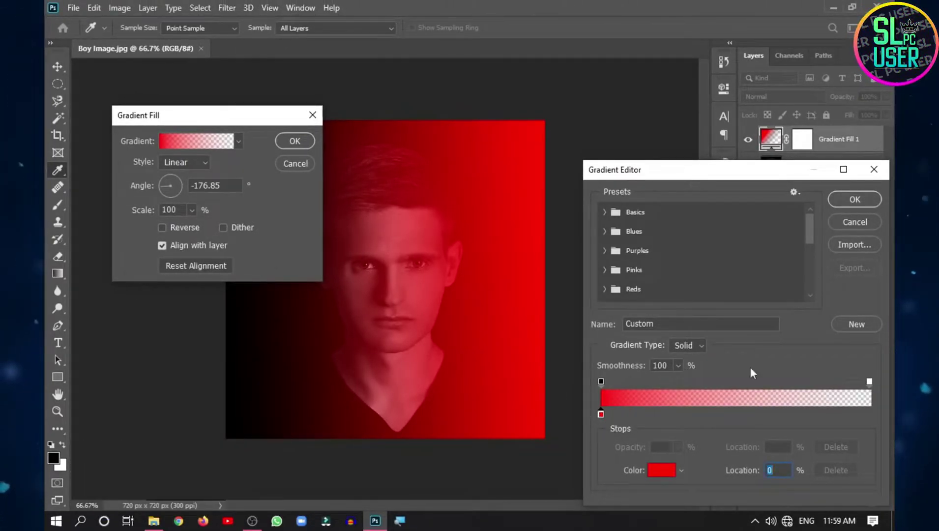
left_click(855, 199)
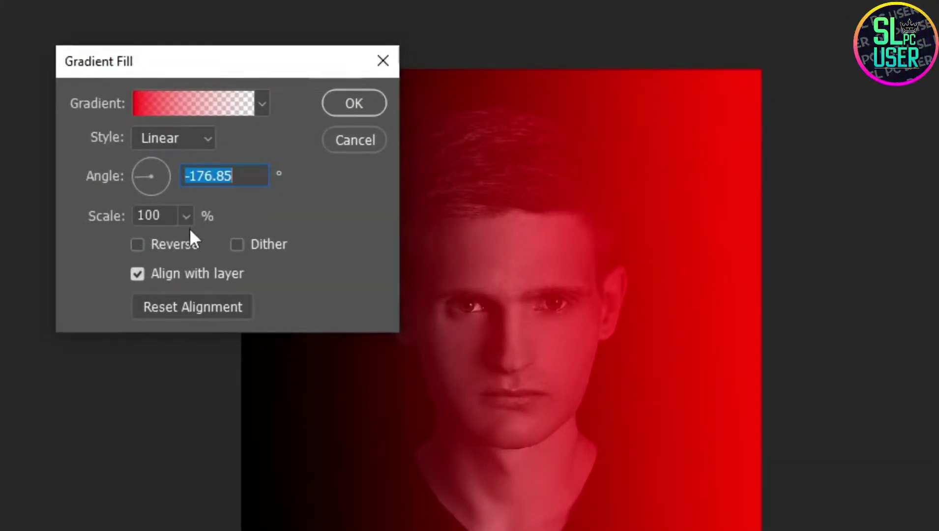
- Set the gradient scale to 30% and drag the red gradient into place across the face
left_click(187, 217)
left_click_drag(187, 243, 181, 238)
left_click(153, 216)
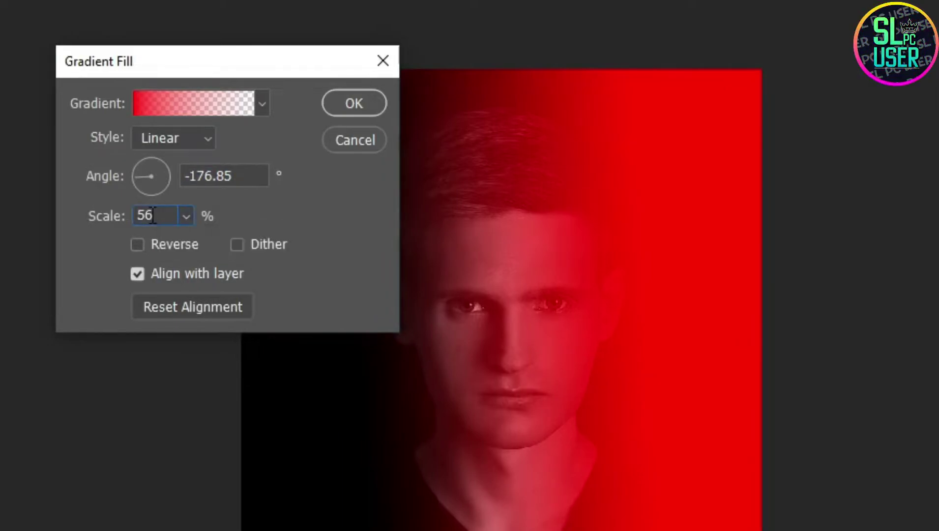
key("BackSpace")
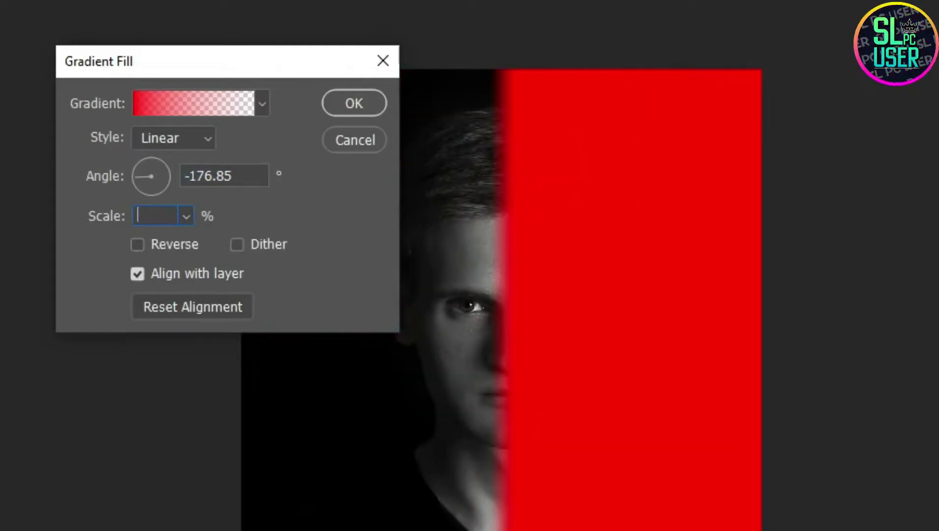
type("35")
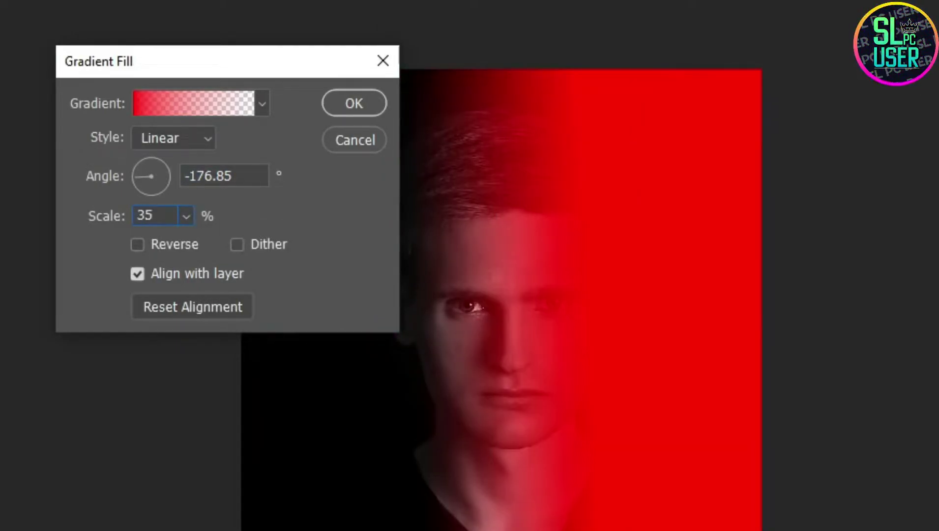
key("BackSpace")
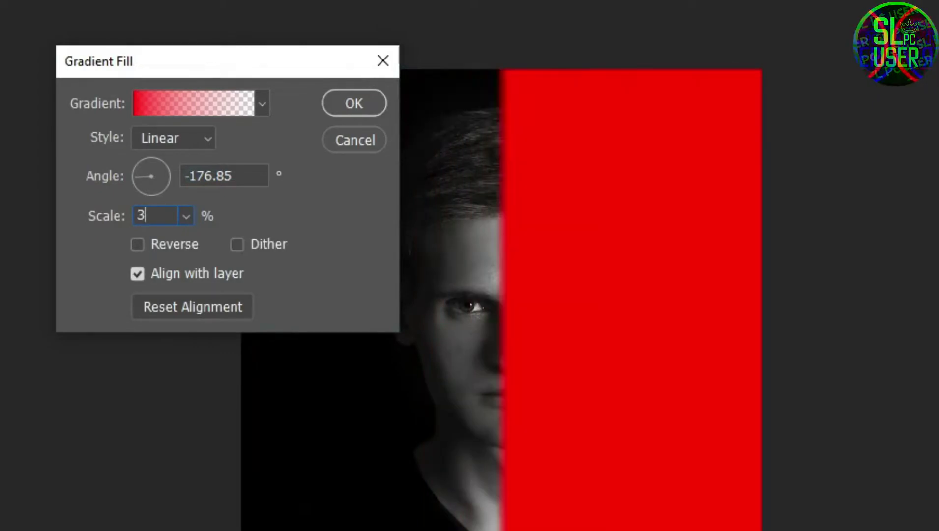
type("0")
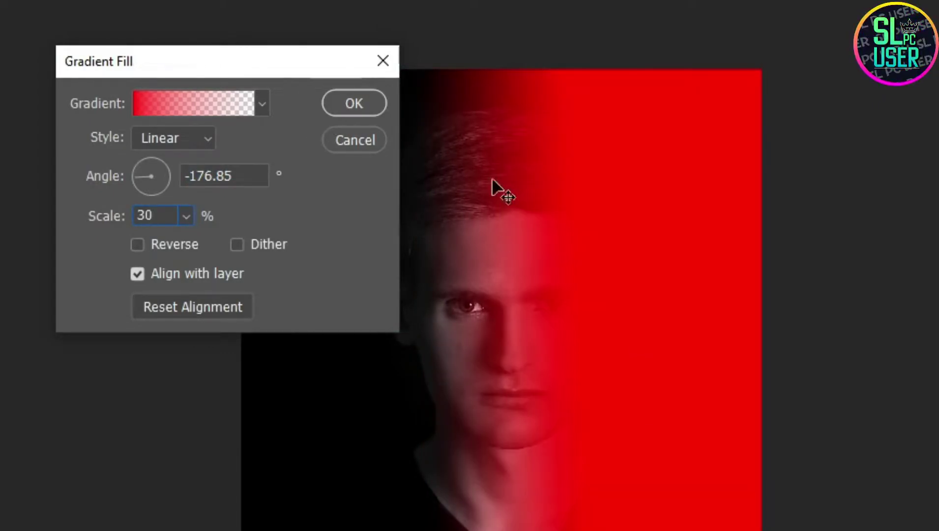
mouse_move(742, 258)
left_mouse_down()
mouse_move(772, 334)
mouse_move(763, 337)
left_mouse_up()
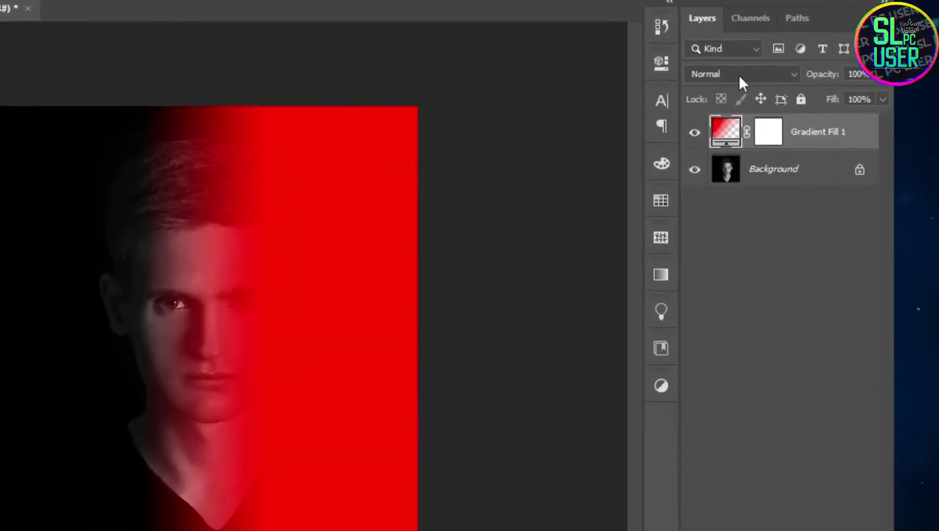
- Change Gradient Fill 1's blend mode to Overlay
left_click(774, 97)
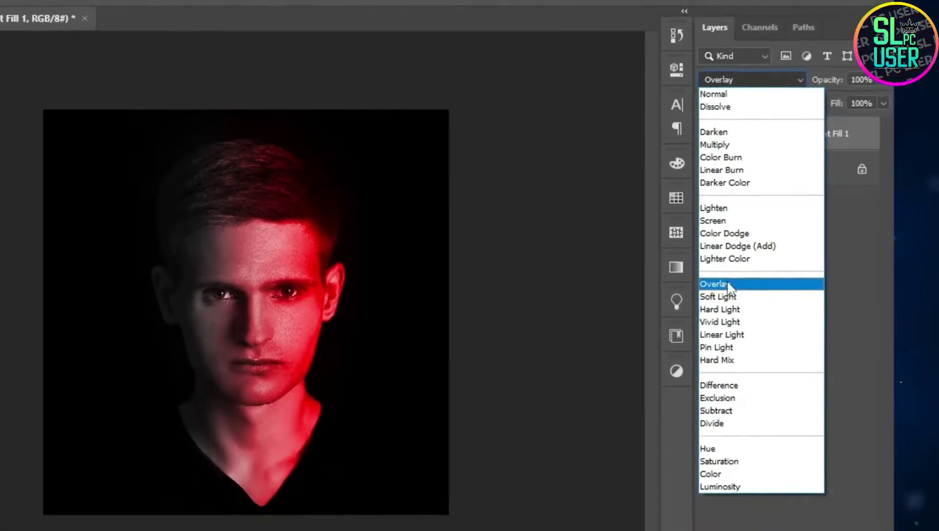
left_click(713, 309)
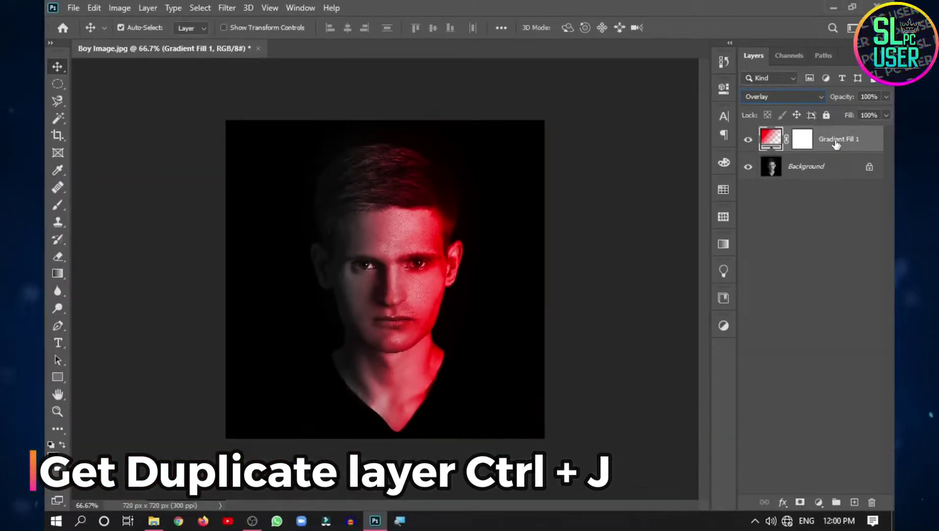
- Duplicate the red gradient layer and rotate the copy's angle to -0.07°
key("ctrl+j")
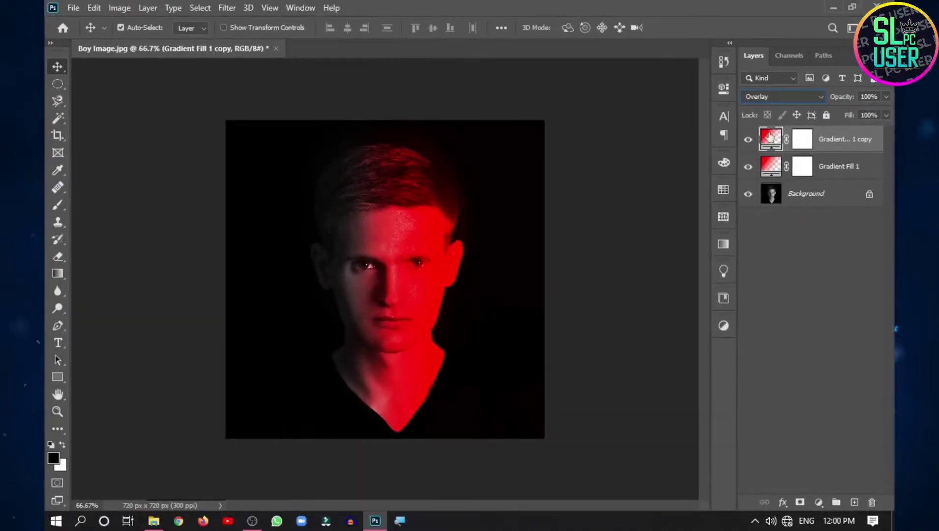
double_click(770, 137)
left_click_drag(225, 127, 203, 120)
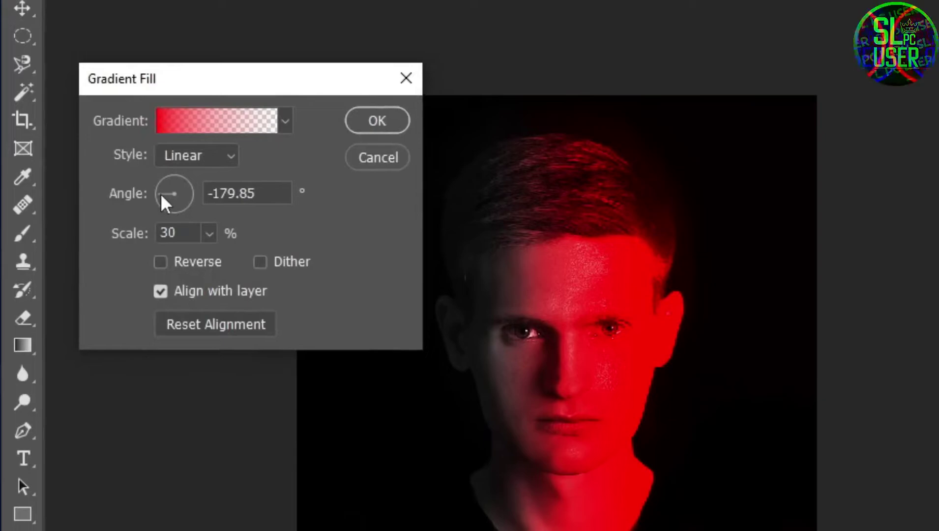
mouse_move(159, 193)
left_mouse_down()
mouse_move(178, 182)
mouse_move(201, 193)
left_mouse_up()
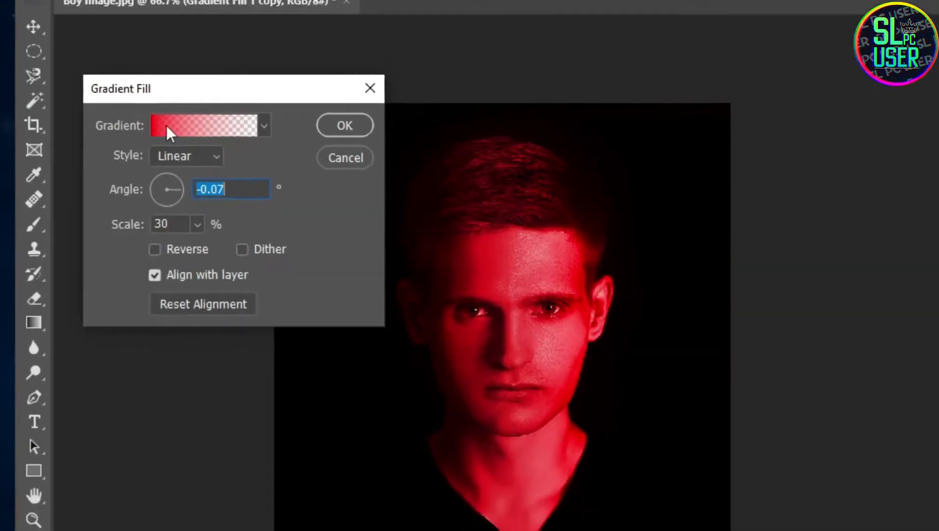
- Recolour the copy's gradient stop to blue #005aff and position it over the face's left side
left_click(175, 120)
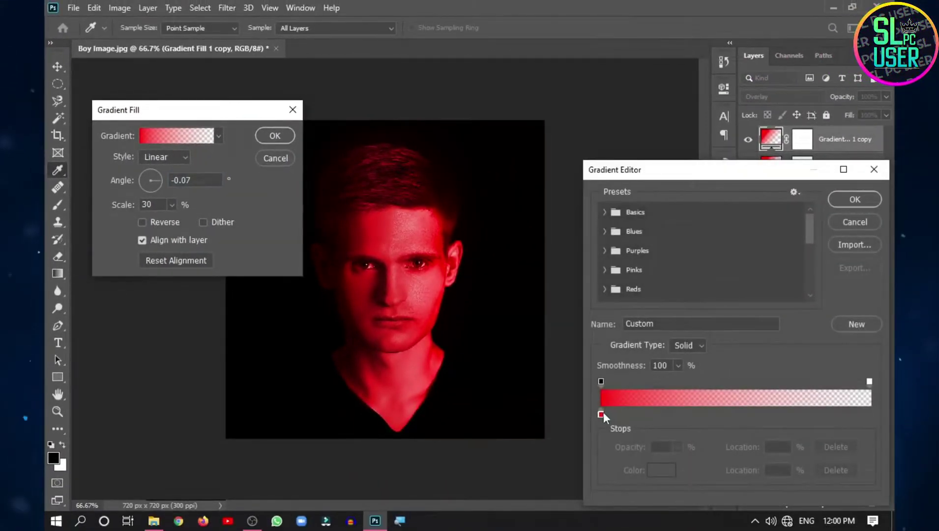
left_click(650, 470)
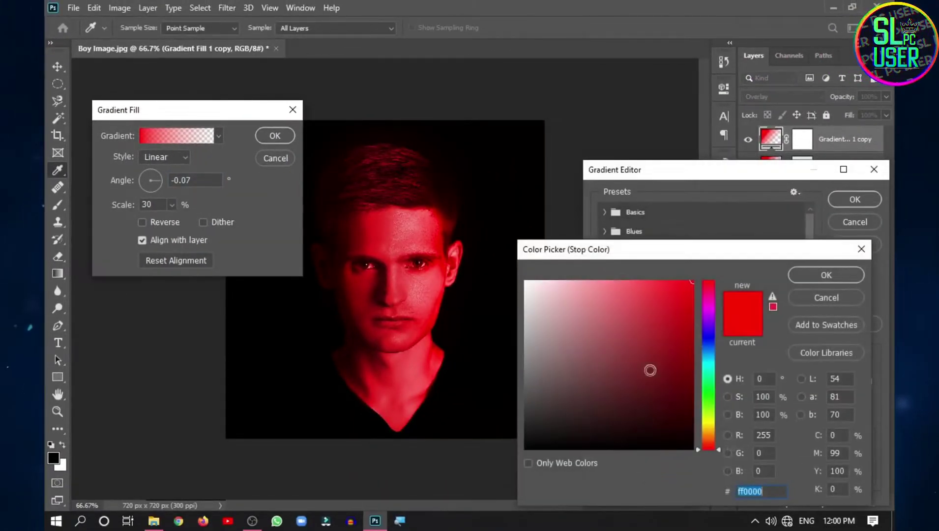
left_click(709, 340)
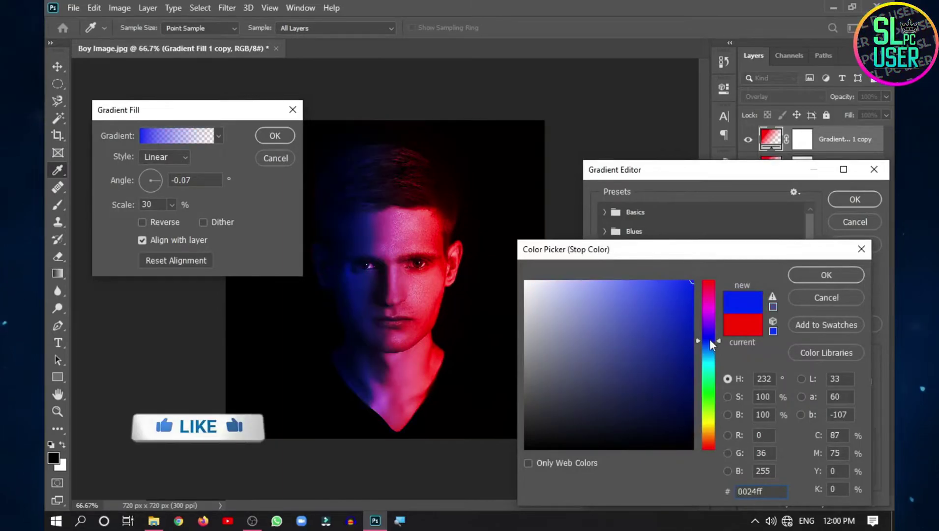
left_click_drag(709, 350, 709, 354)
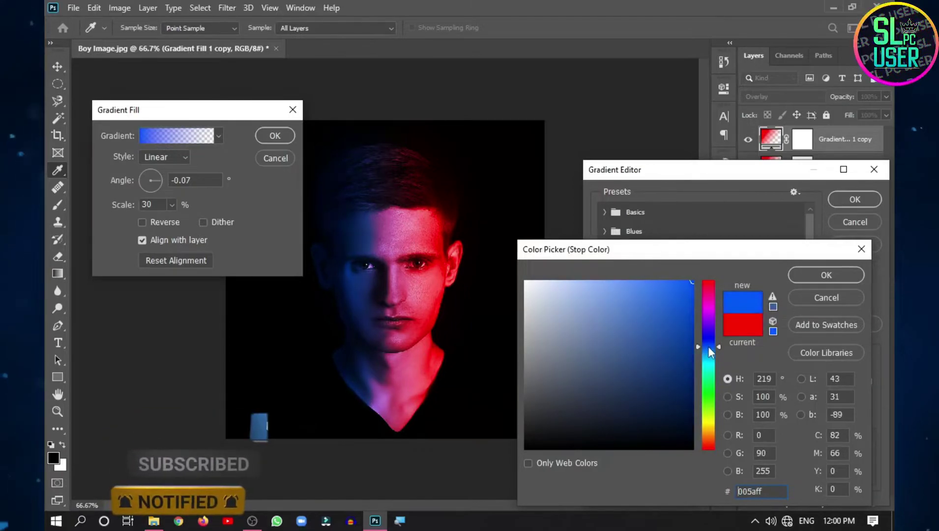
left_click(829, 276)
left_click(856, 199)
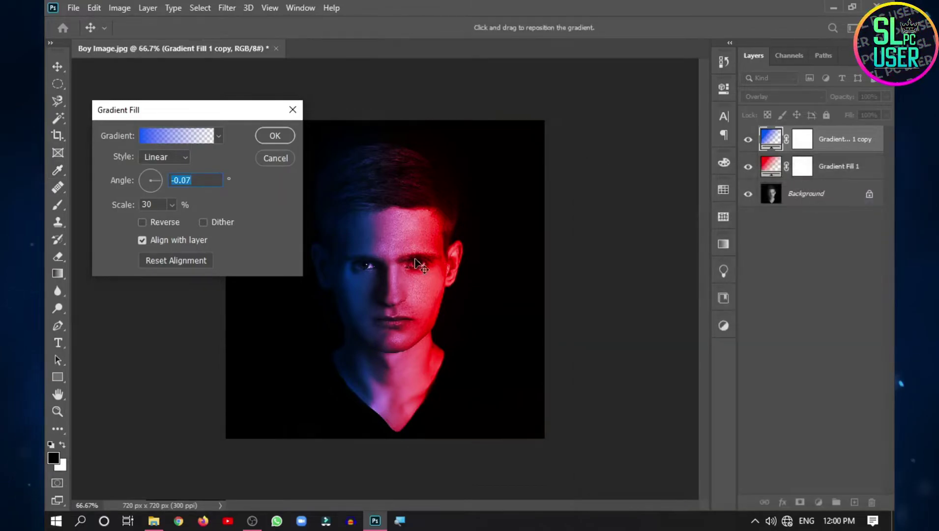
left_click_drag(391, 268, 375, 284)
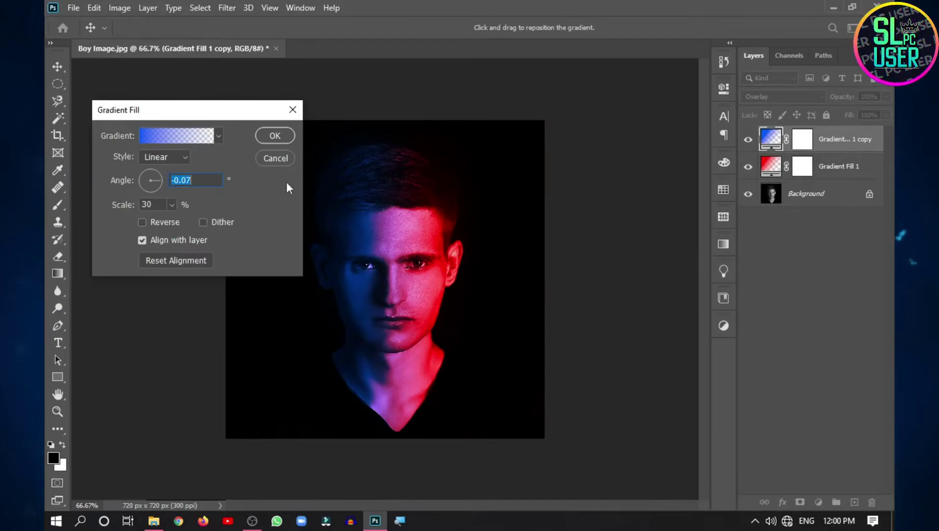
- Commit the blue gradient, then add Brightness/Contrast with brightness -32 and contrast 9
left_click(284, 142)
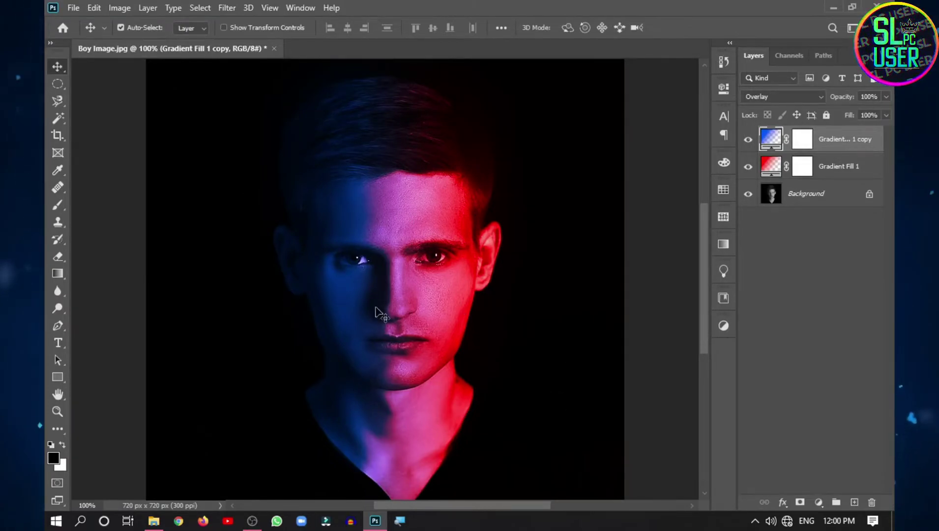
left_click(820, 502)
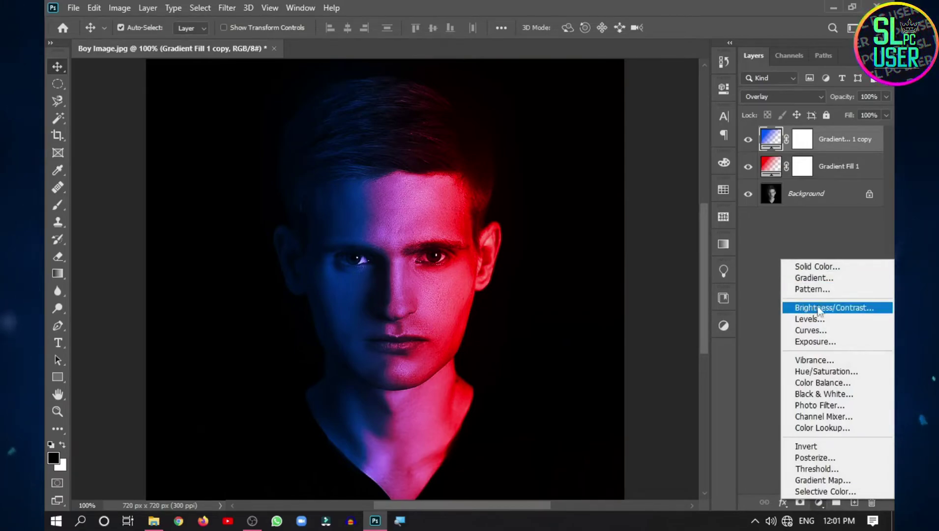
left_click(819, 309)
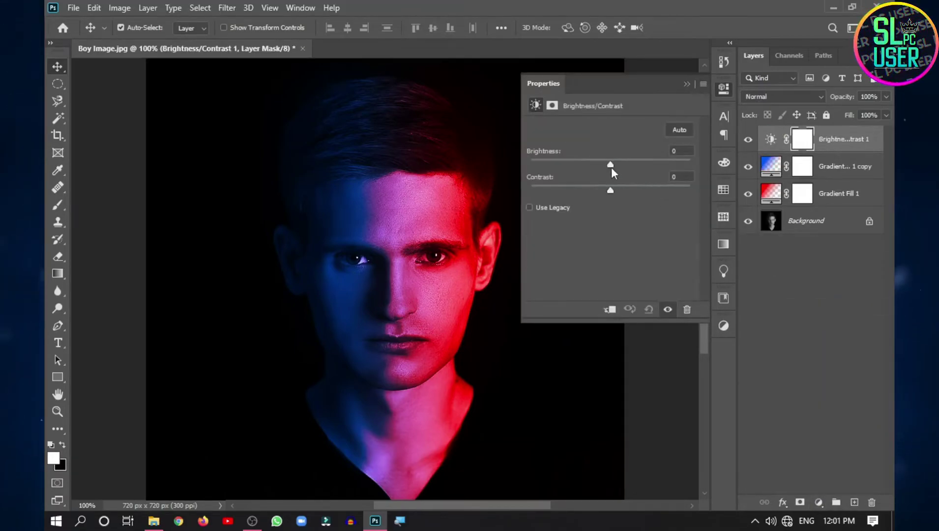
mouse_move(612, 171)
left_mouse_down()
mouse_move(587, 165)
mouse_move(633, 198)
left_mouse_up()
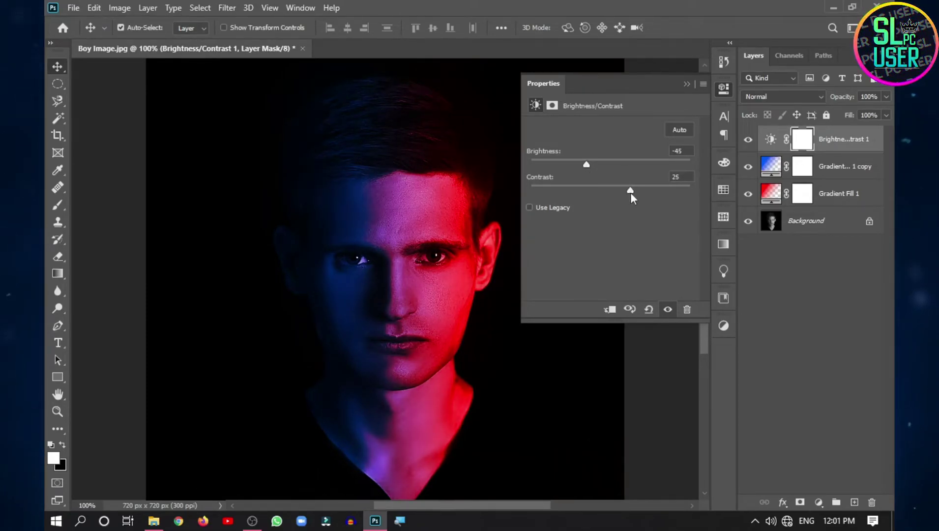
left_click_drag(629, 192, 592, 171)
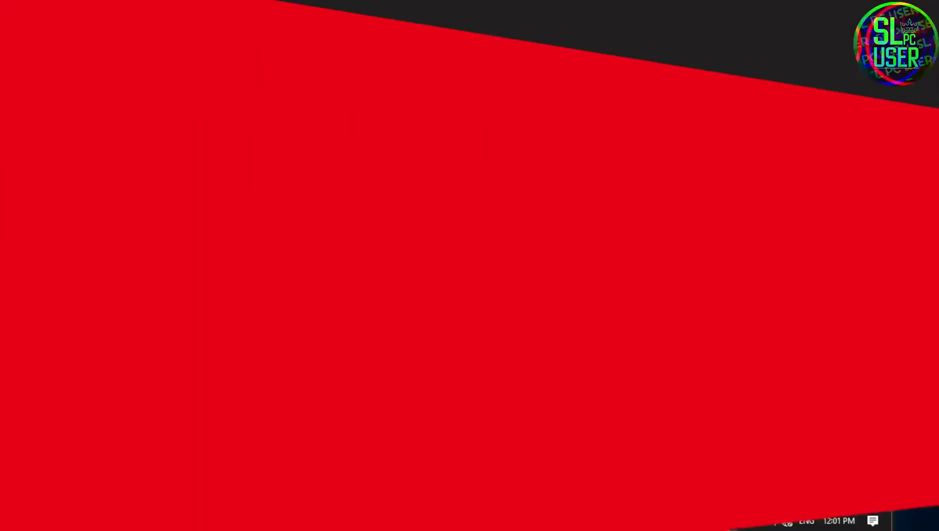
- Fit the image in the window and start saving it as Boy Image.jpg
key("ctrl+minus")
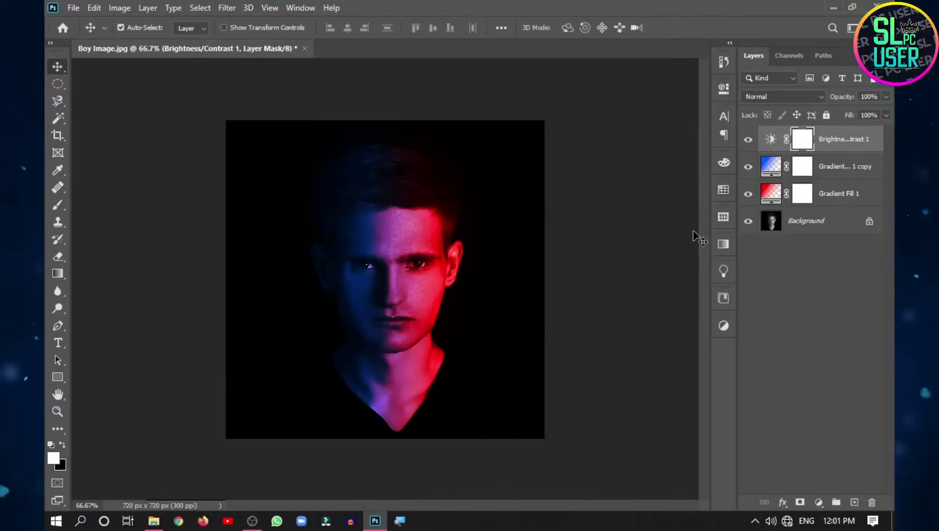
key("ctrl+s")
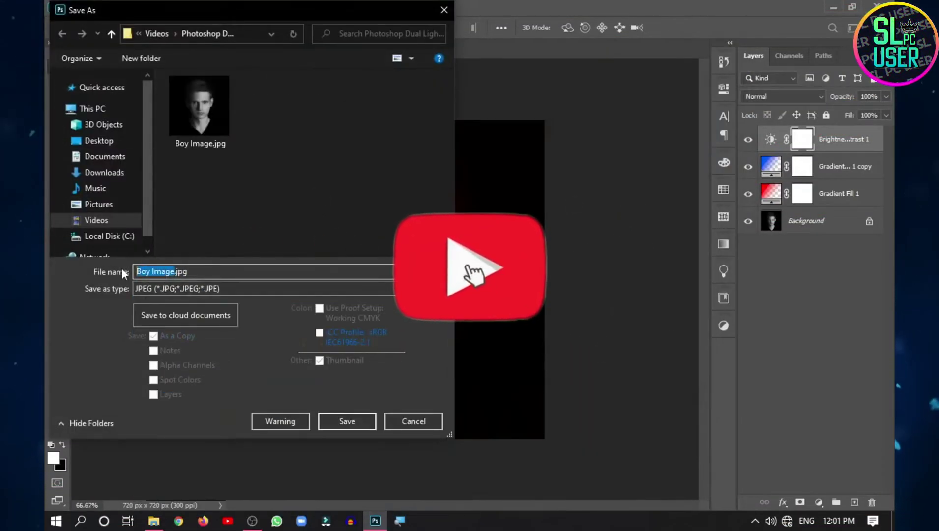